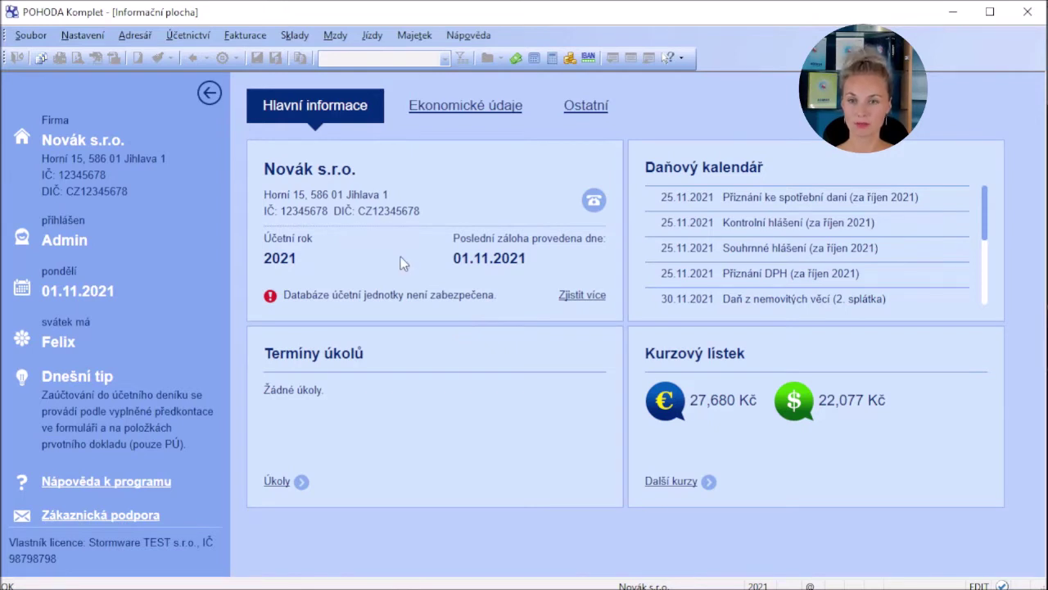
Step: Open the issued invoices agenda (Vydané faktury) and start a new invoice record
click(245, 35)
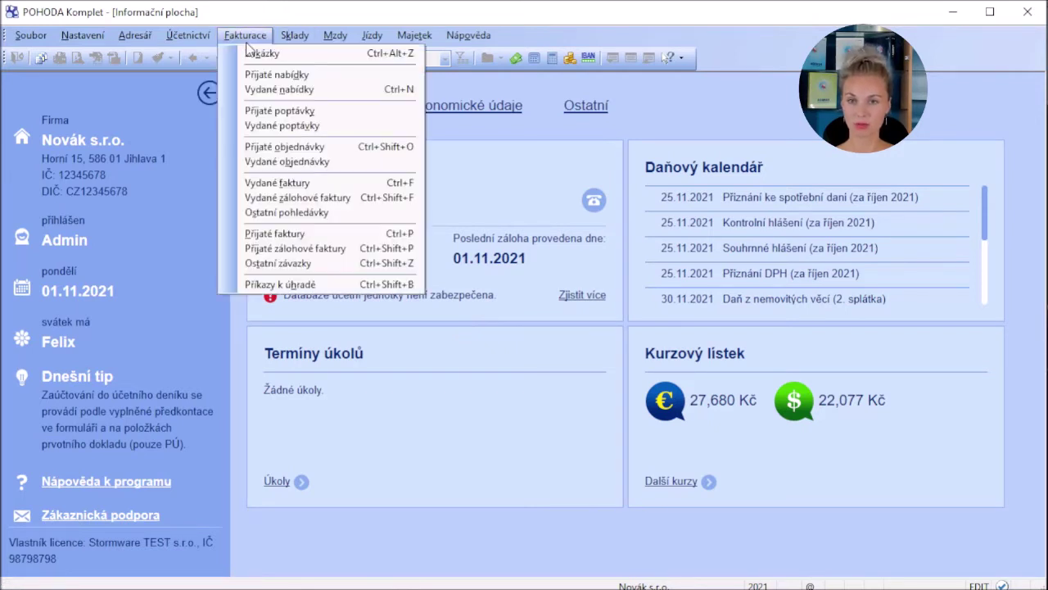
click(244, 183)
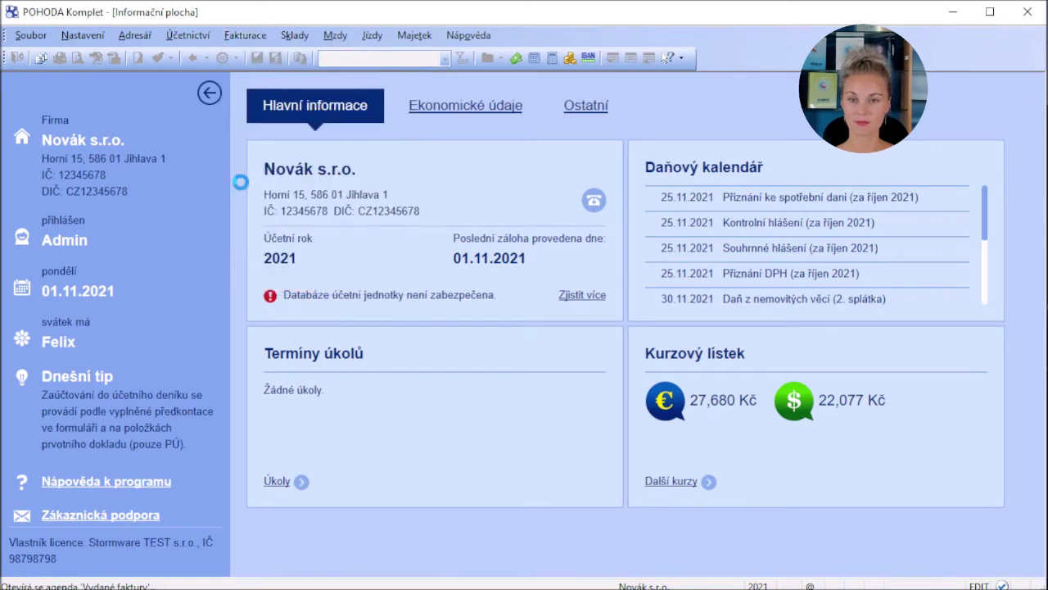
key(ctrl+n)
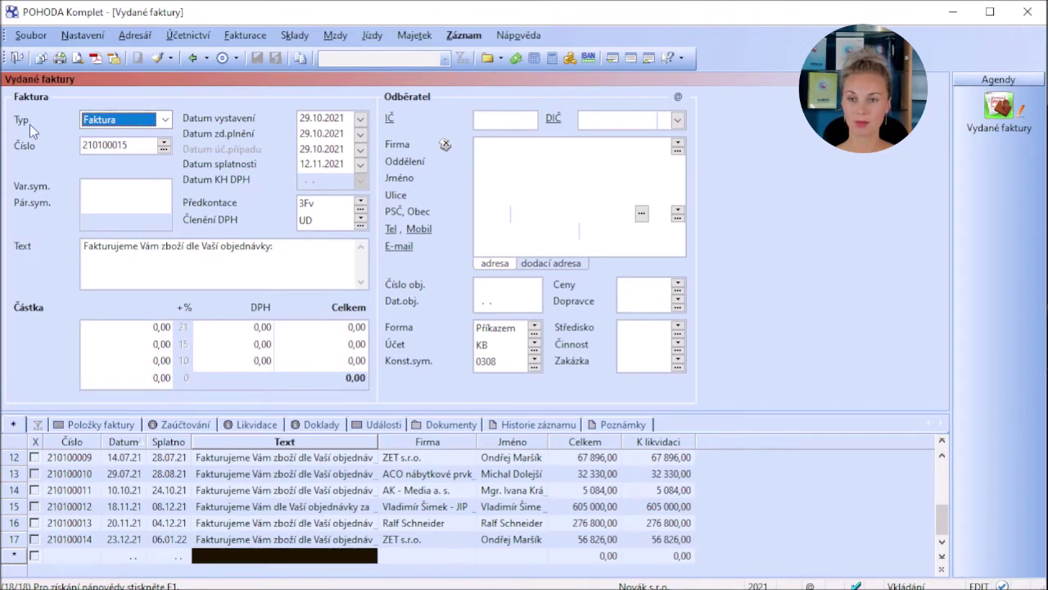
Step: Review the document types available for the new invoice, keeping Faktura selected
click(165, 119)
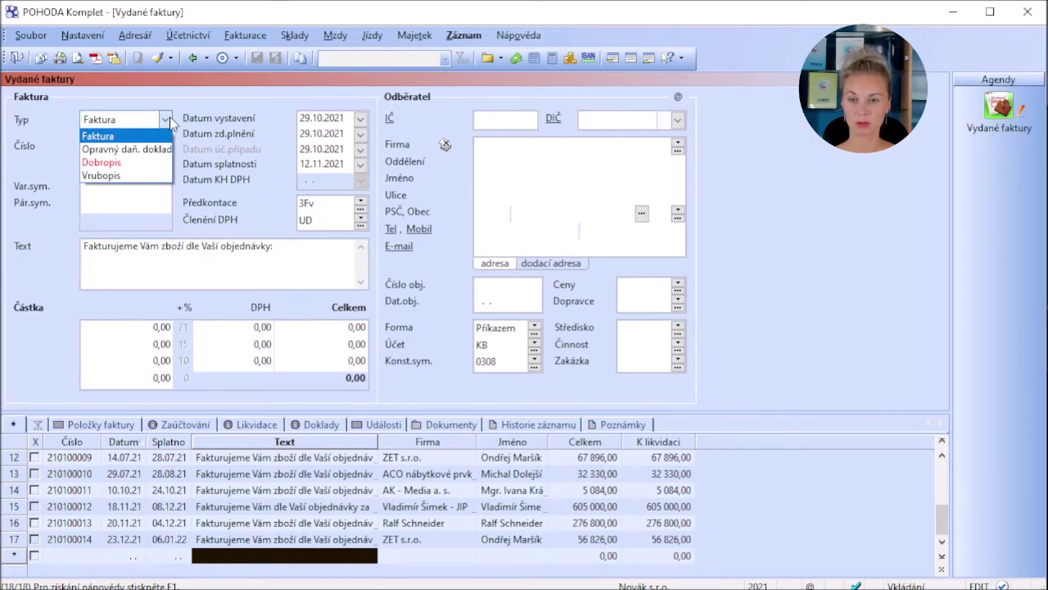
click(166, 120)
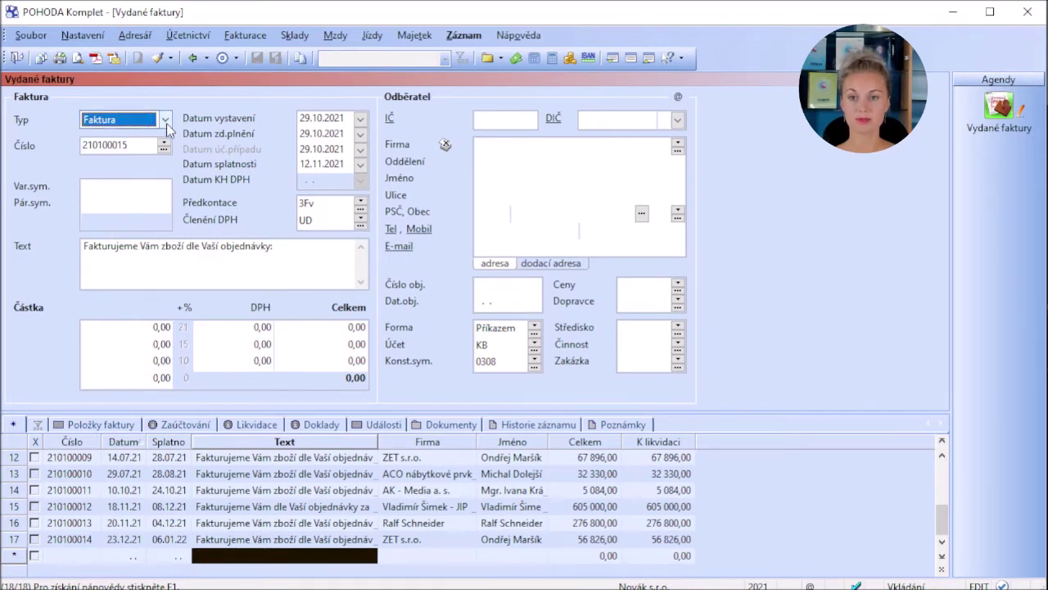
click(166, 120)
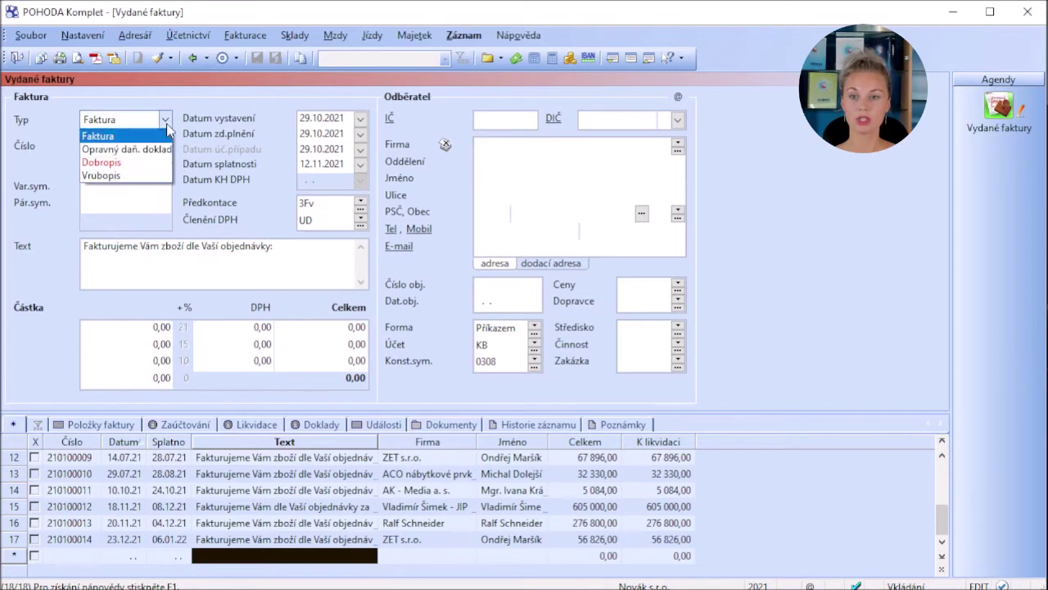
click(167, 125)
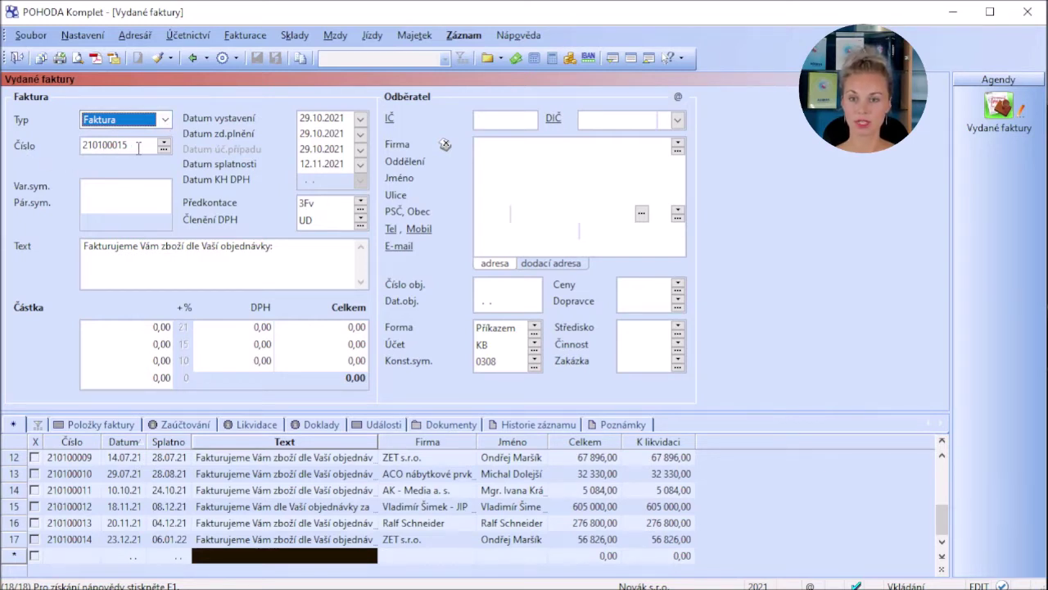
Step: Open the number series list for the invoice number and transfer the Vydané faktury series to the invoice
click(164, 145)
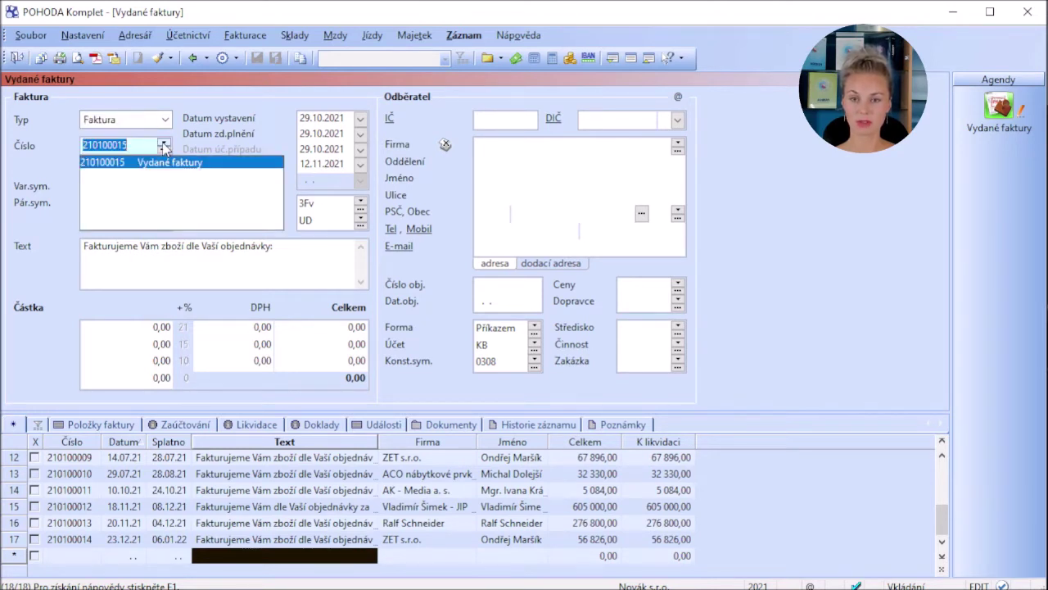
click(164, 145)
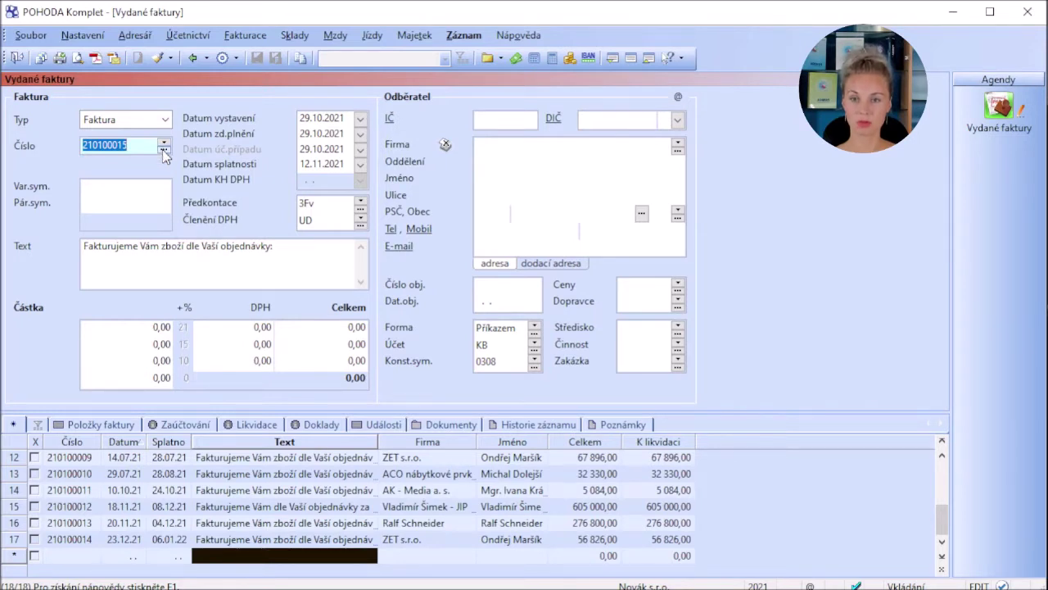
click(163, 150)
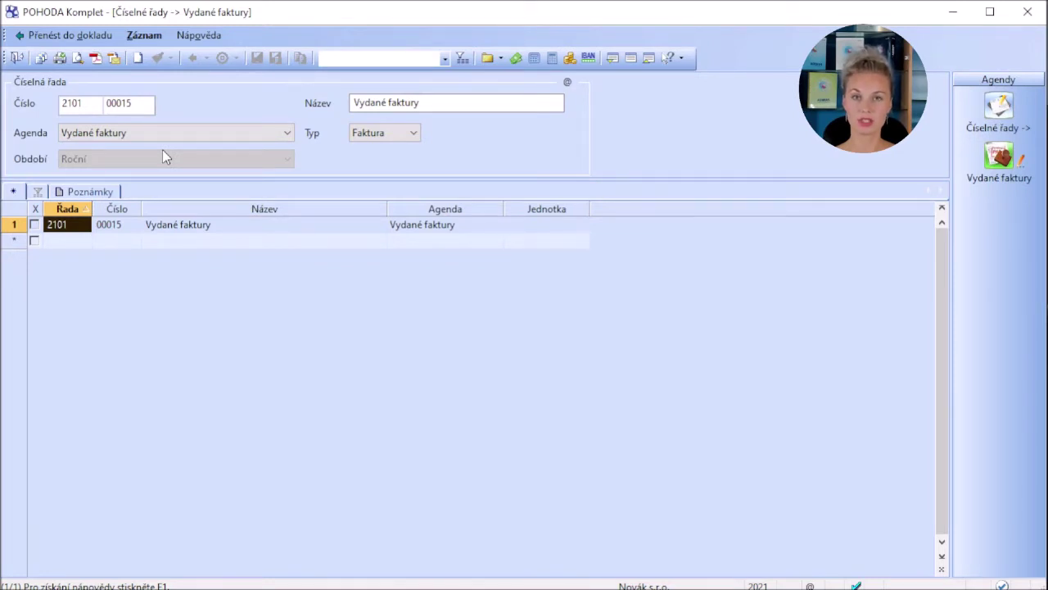
click(207, 224)
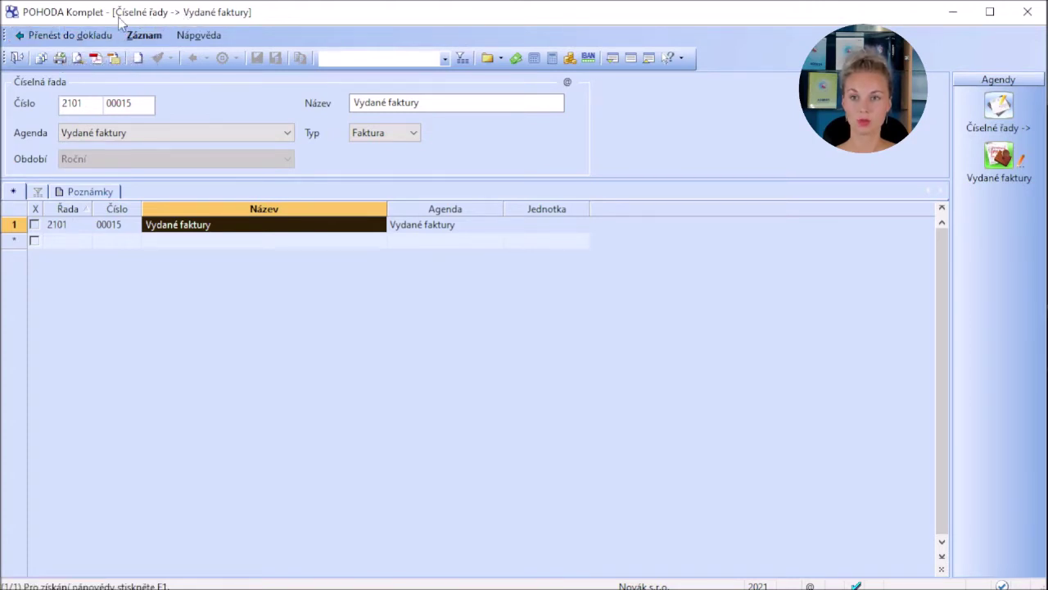
click(69, 35)
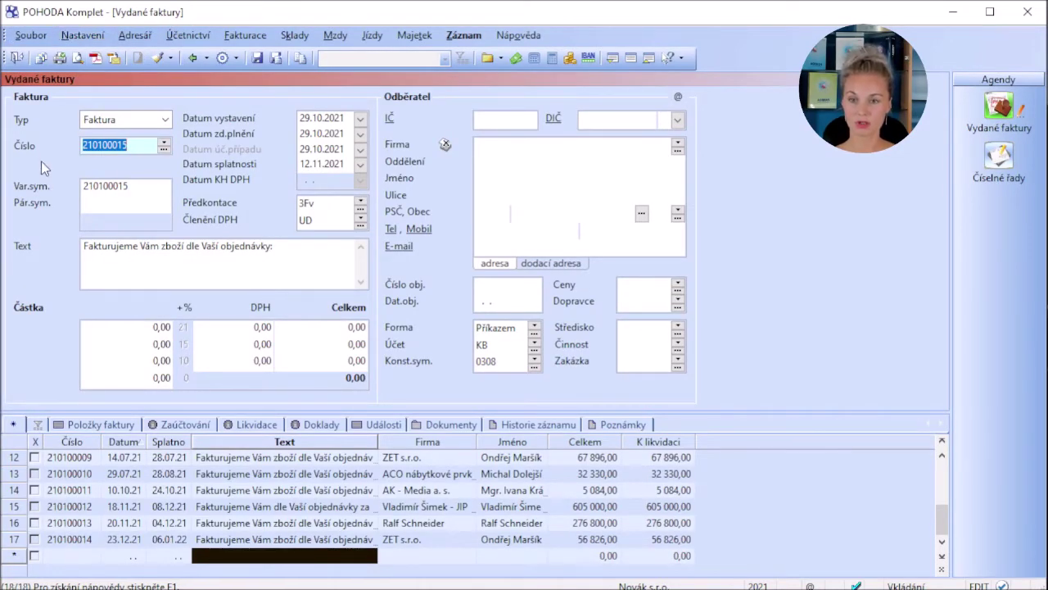
Step: Check the invoice's variable symbol, pairing symbol and text fields without editing them
click(136, 190)
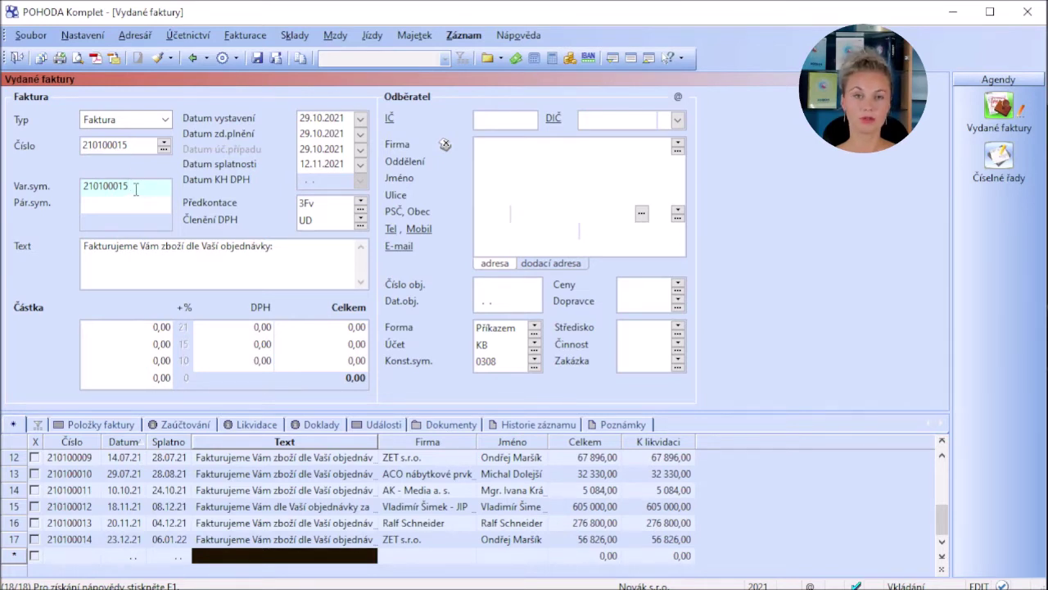
click(134, 202)
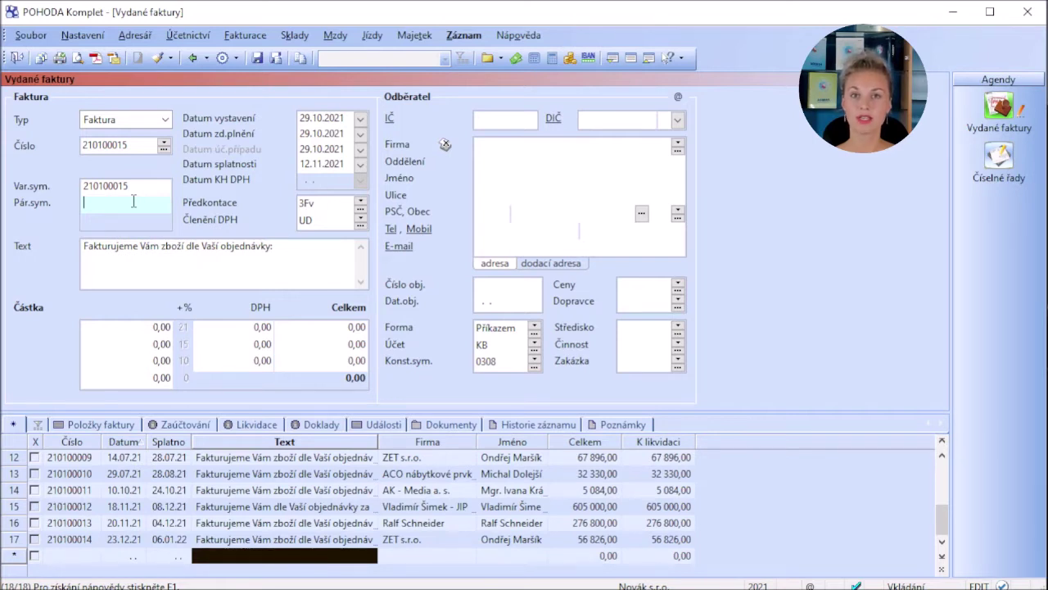
click(141, 190)
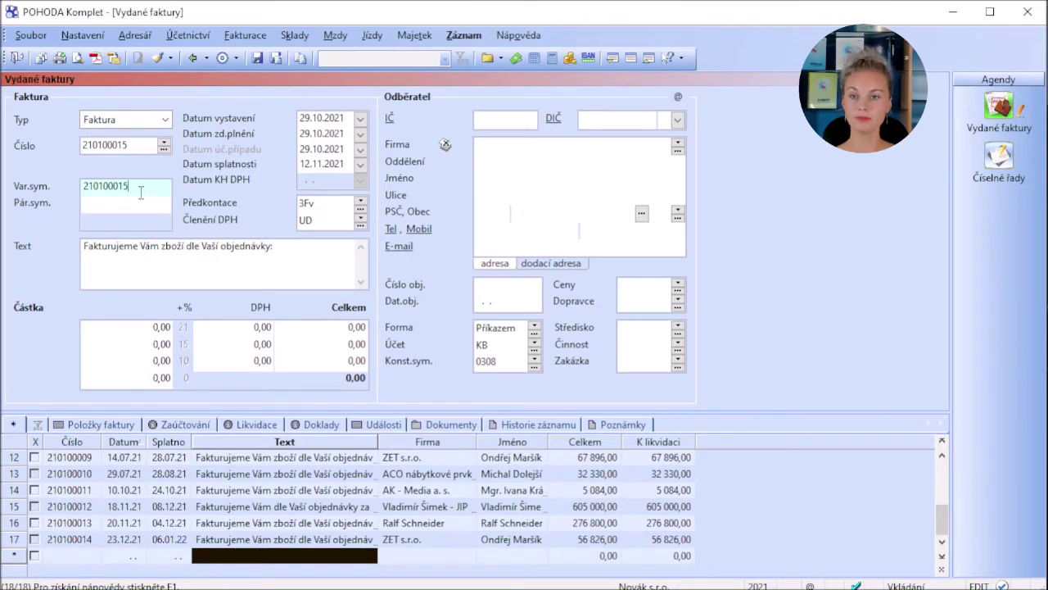
click(297, 254)
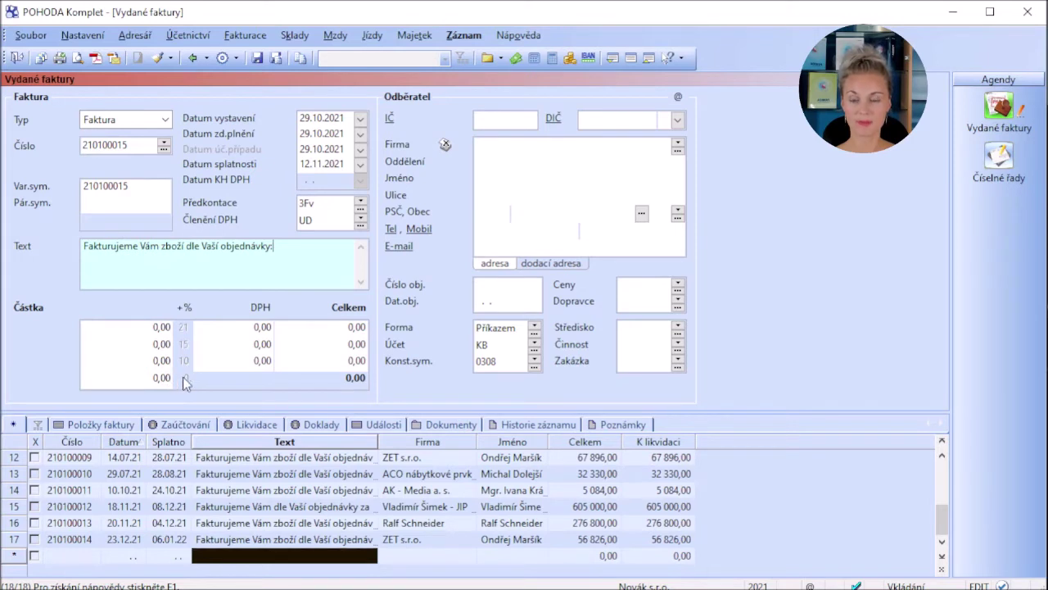
Step: Enter 1000 as the base amount without VAT at the 21 % rate
click(134, 324)
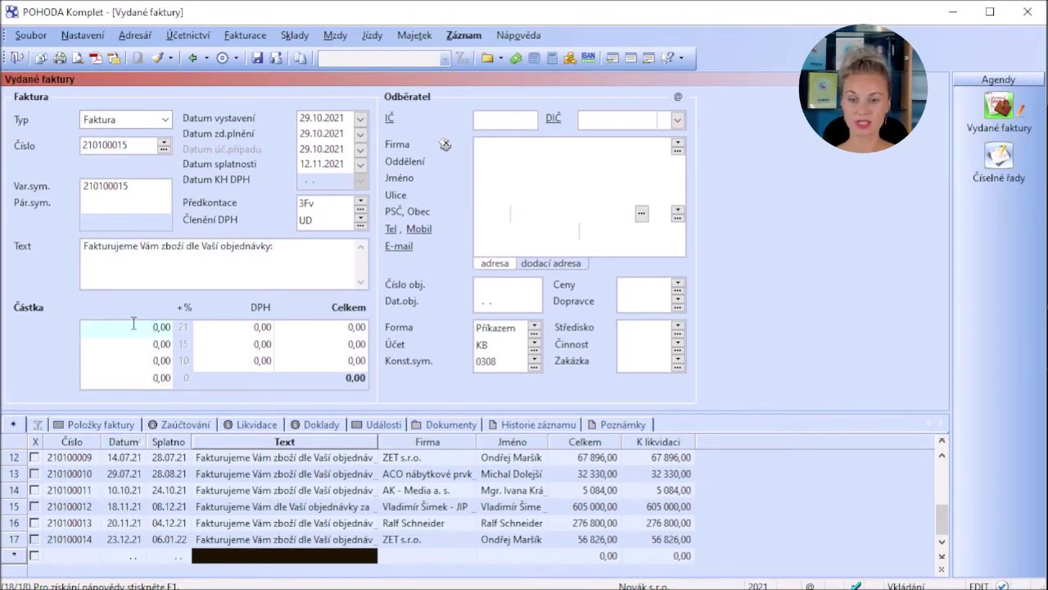
text(1000)
key(Tab)
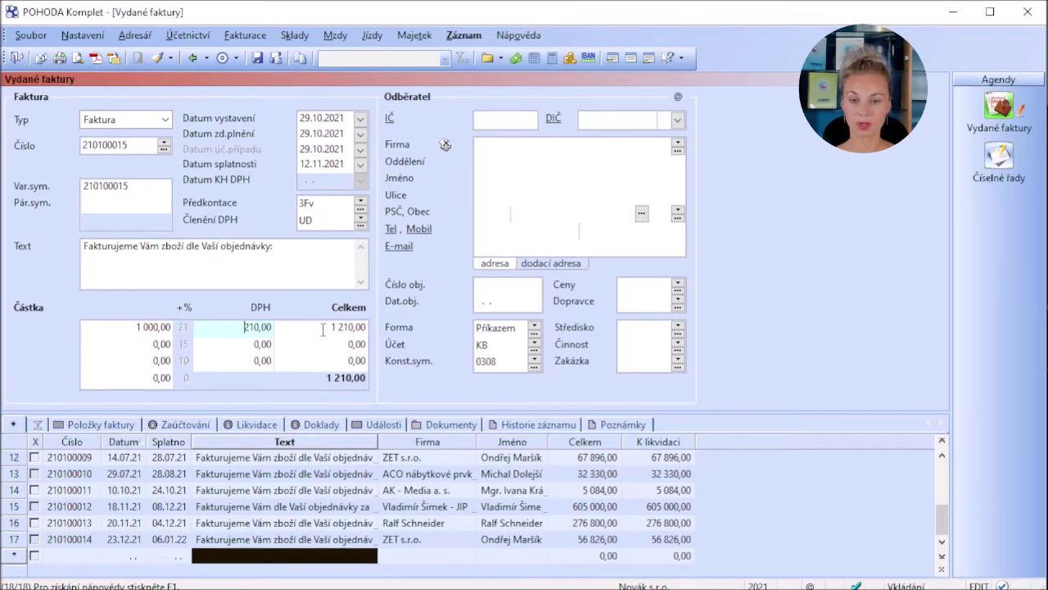
Step: Set the total including VAT at the 21 % rate to 5000
key(Tab)
text(5000)
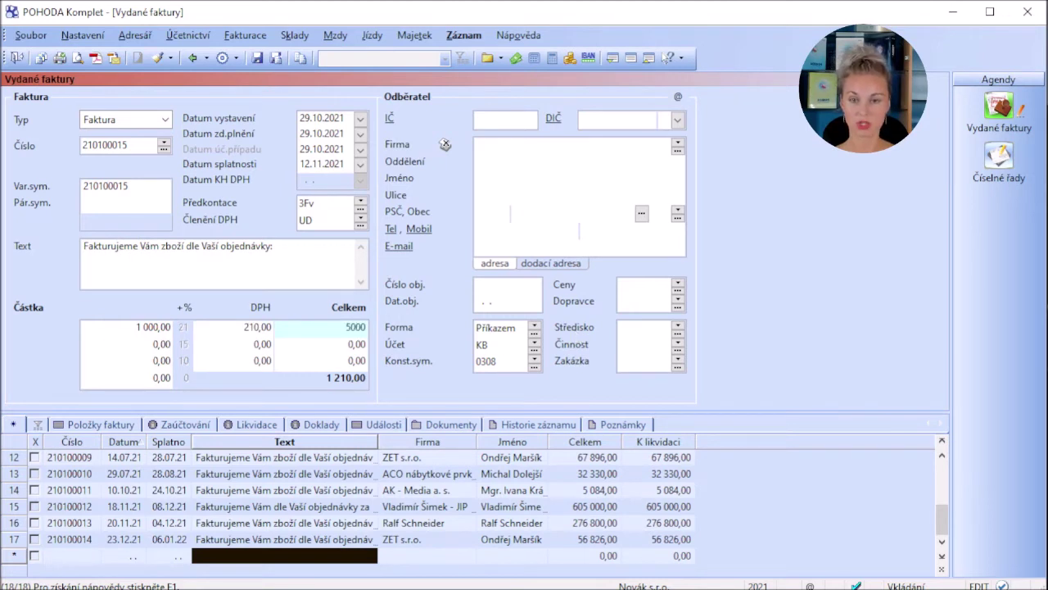
key(Tab)
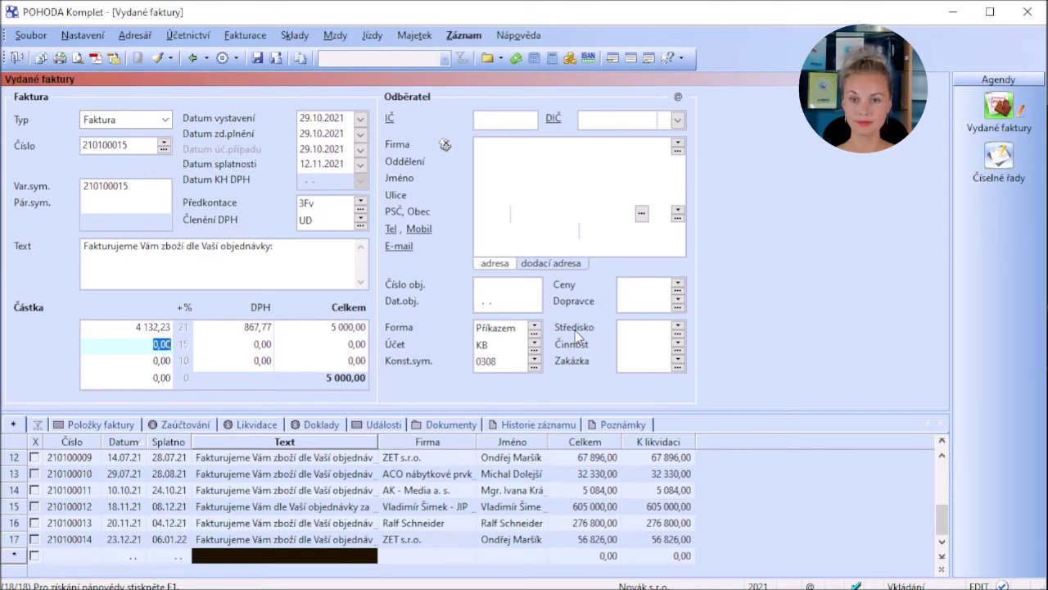
Step: Enter 01.11. as the invoice's issue date, step it back day by day to 28.10.2021 and forward again to 01.11.2021
click(303, 119)
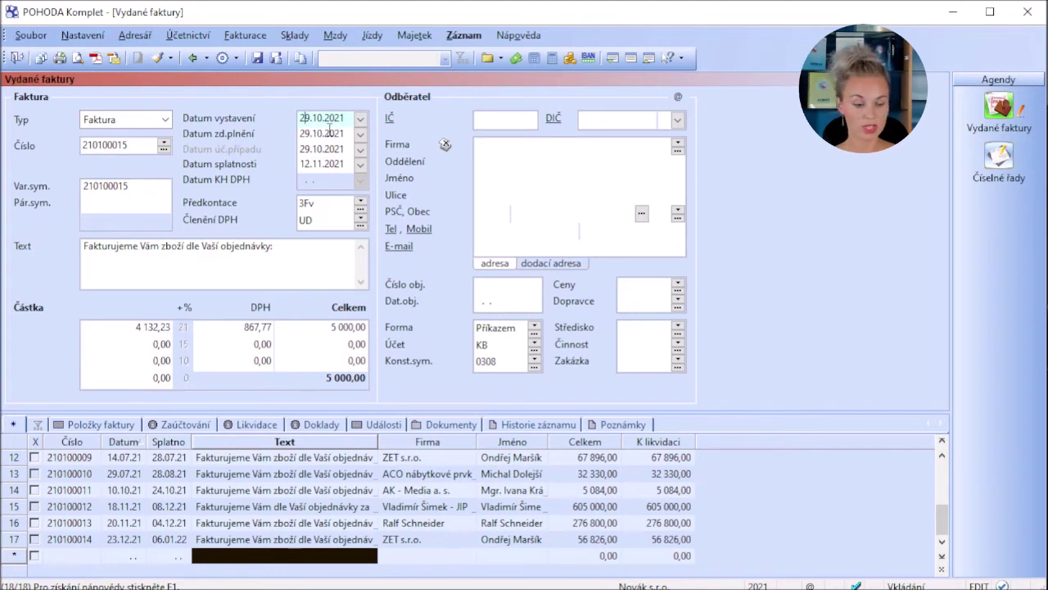
text(0111)
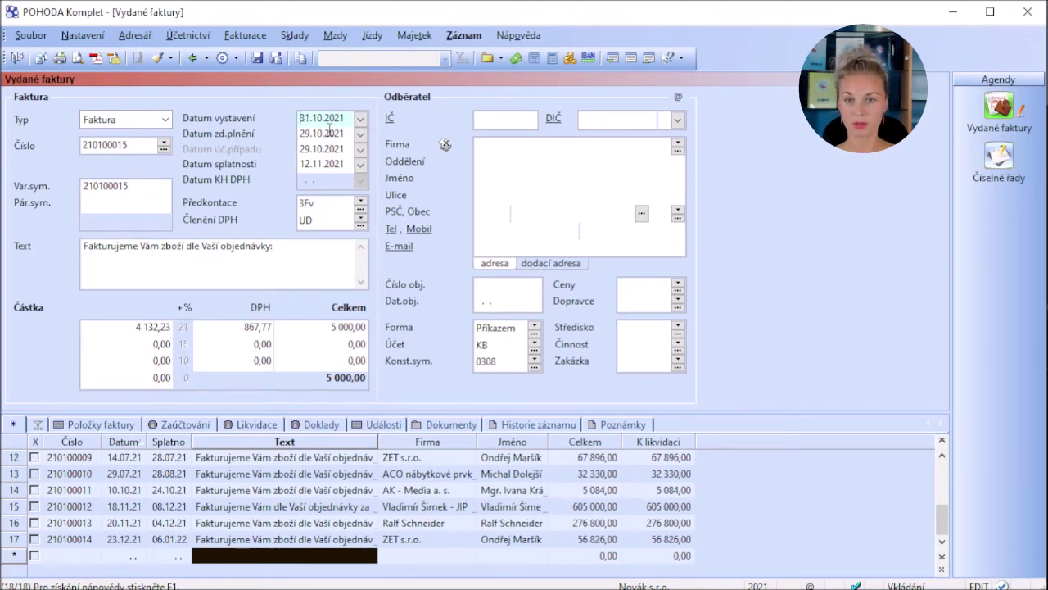
key(minus)
key(minus)
key(minus)
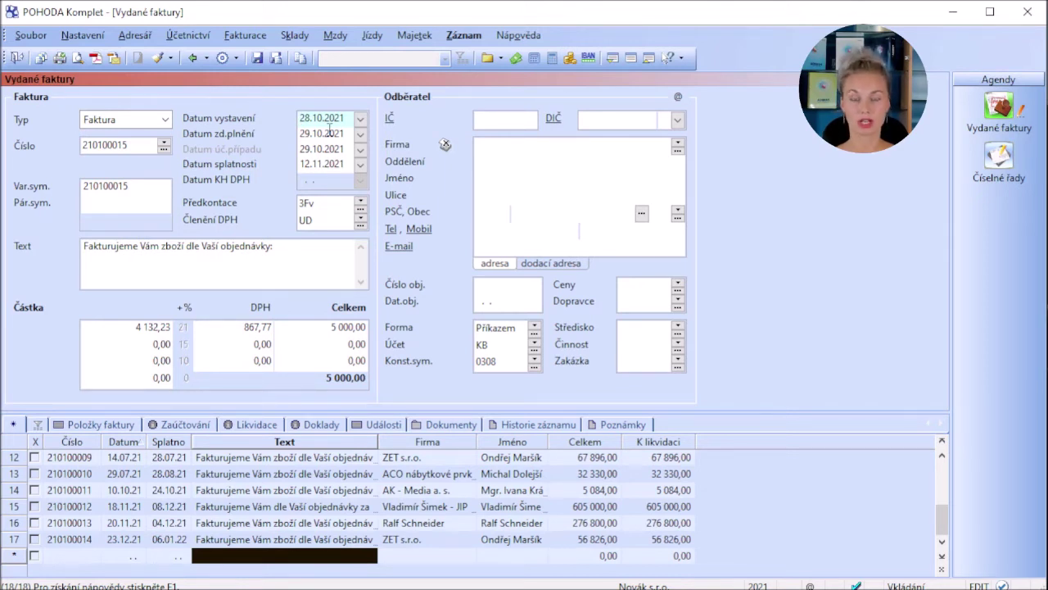
key(plus)
key(plus)
key(plus)
key(plus)
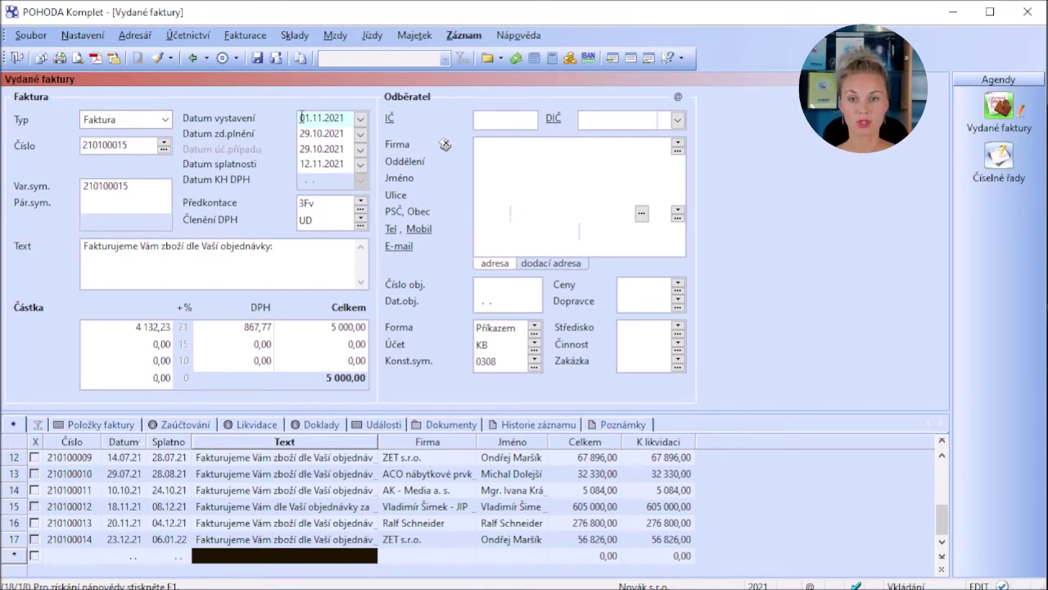
Step: Set the day of the issue date to 05, giving 05.11.2021, and carry it over to the dependent dates
drag(300, 118, 313, 118)
text(05)
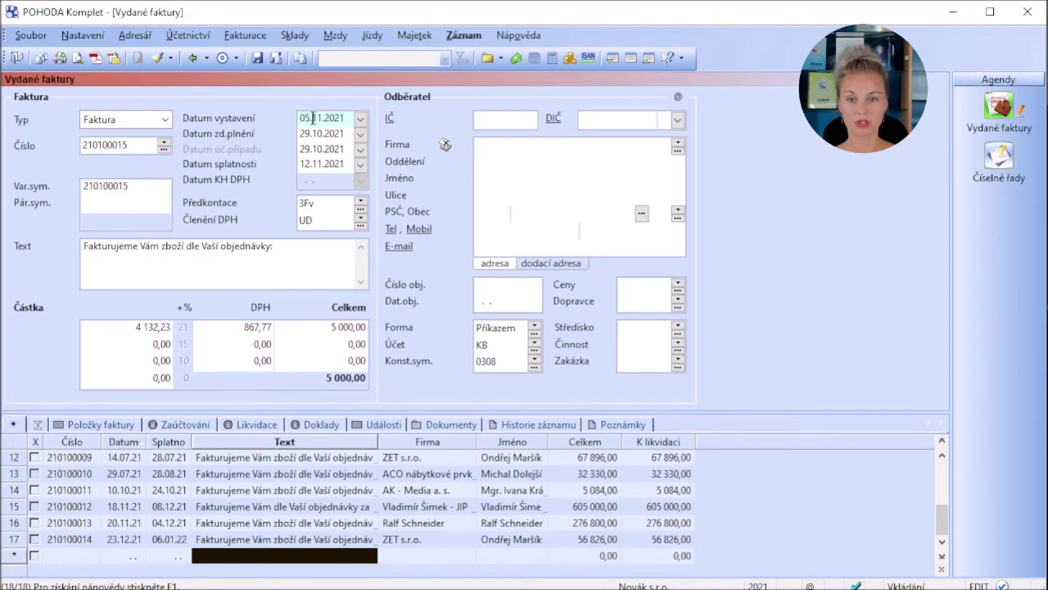
key(Tab)
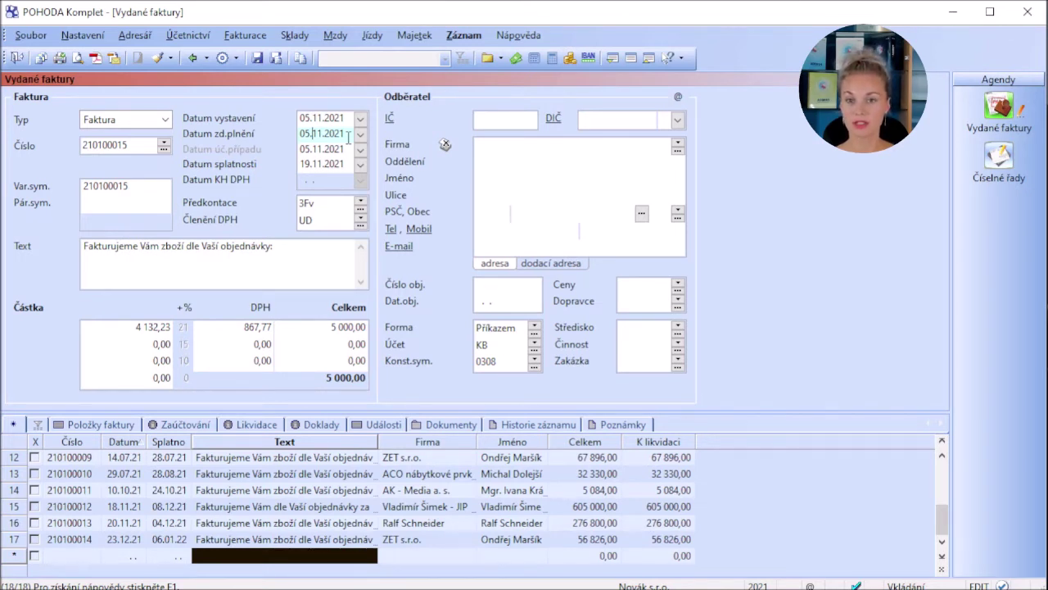
Step: Check the accounting and due dates, and review the Předkontace and Členění DPH options, keeping 3Fv and UD
click(343, 150)
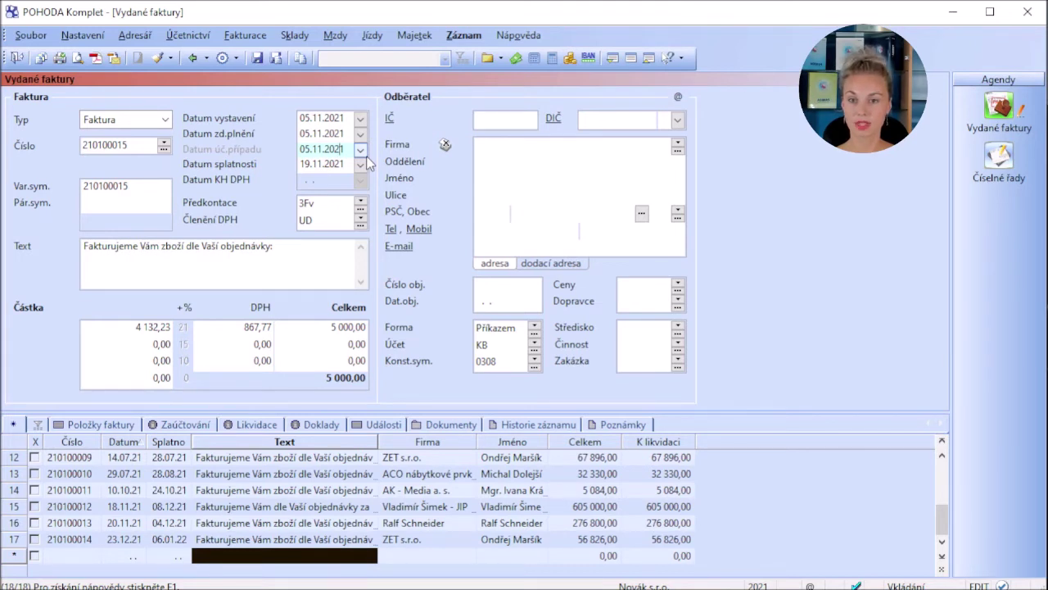
click(345, 165)
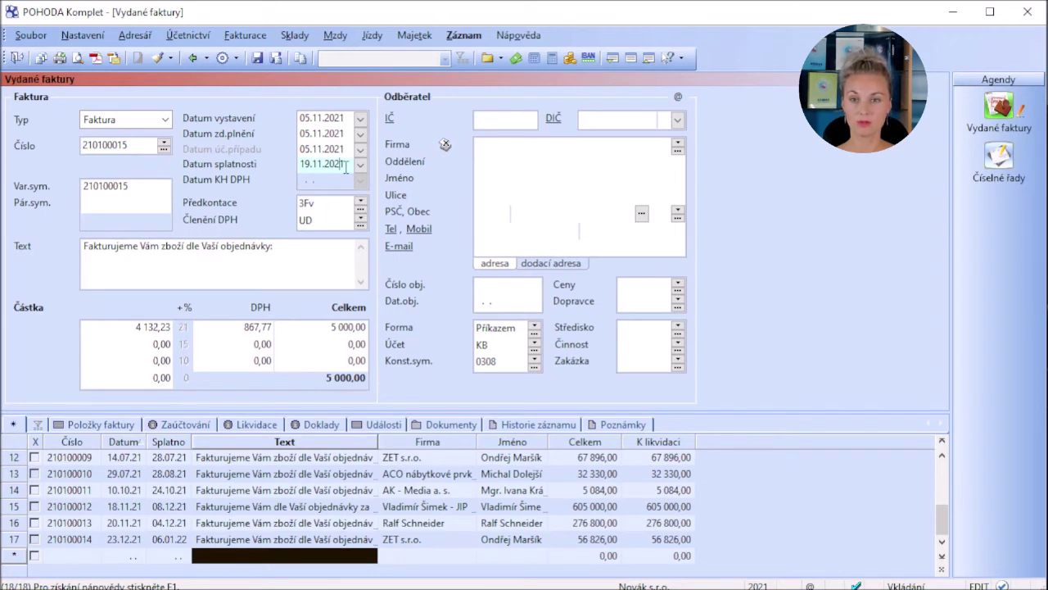
click(360, 202)
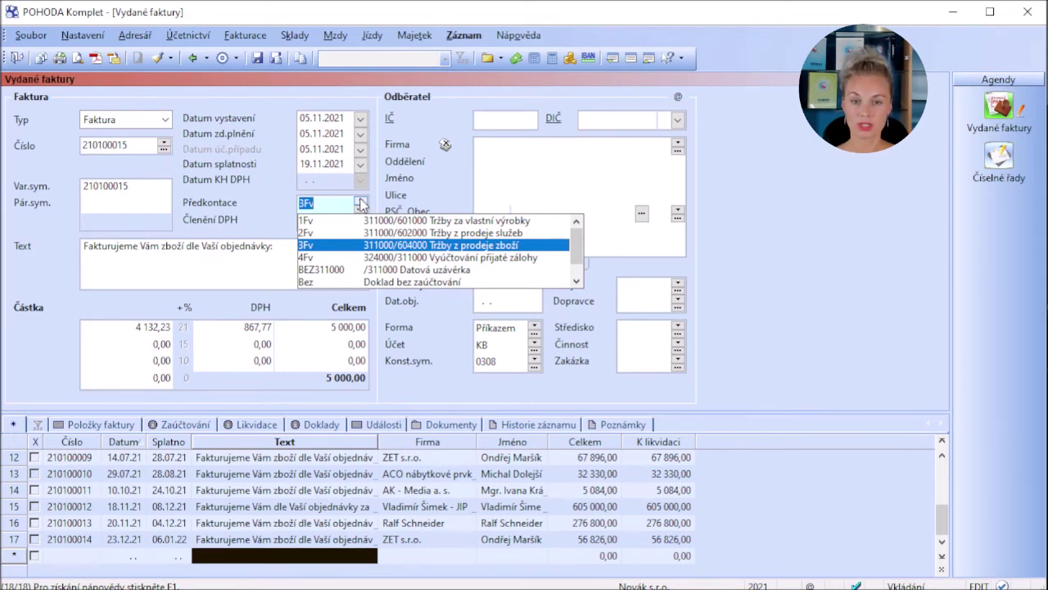
click(360, 202)
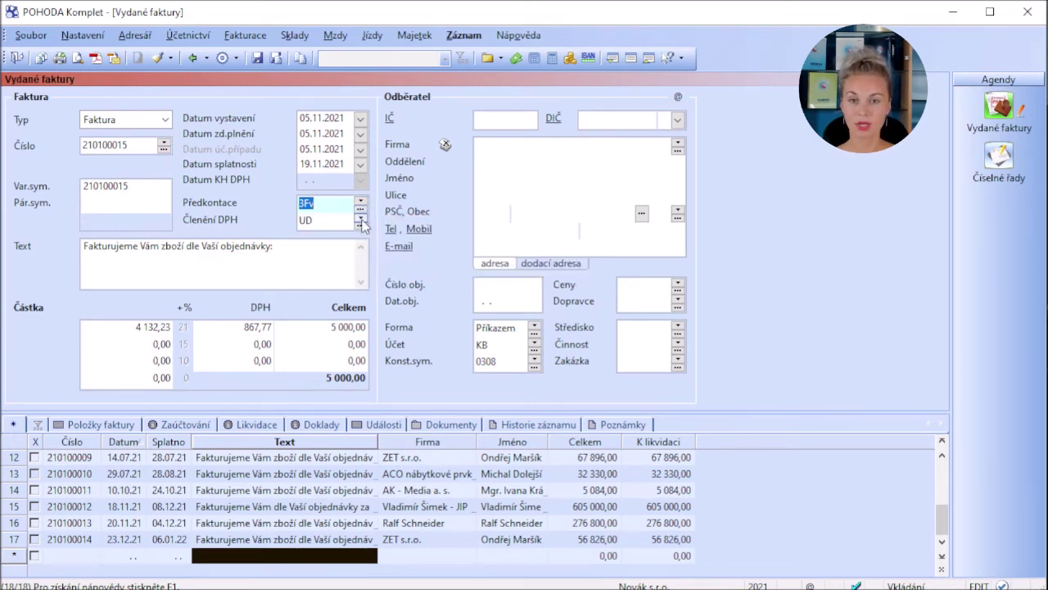
click(360, 219)
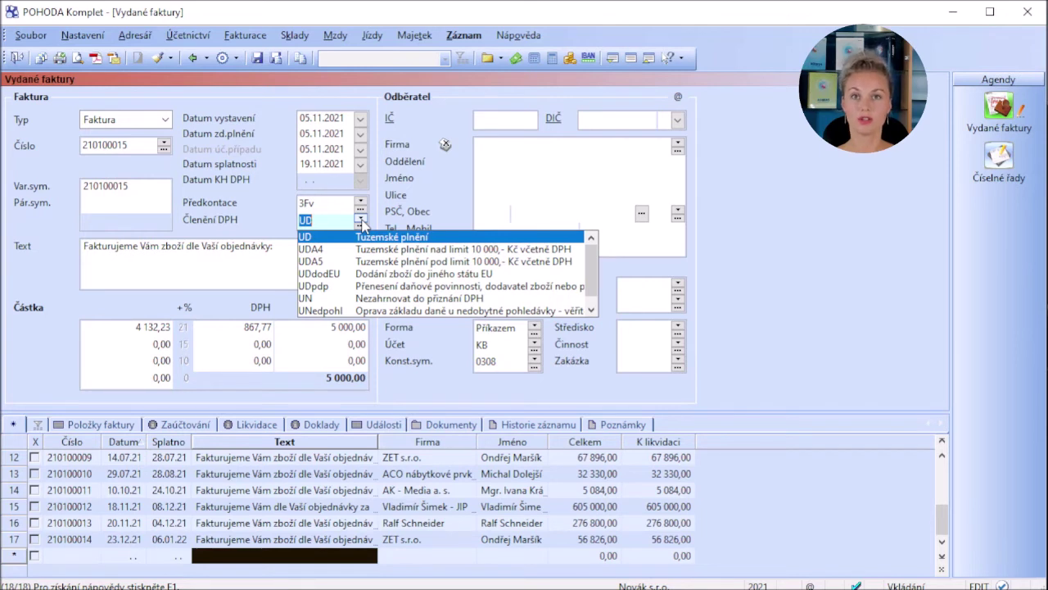
click(361, 222)
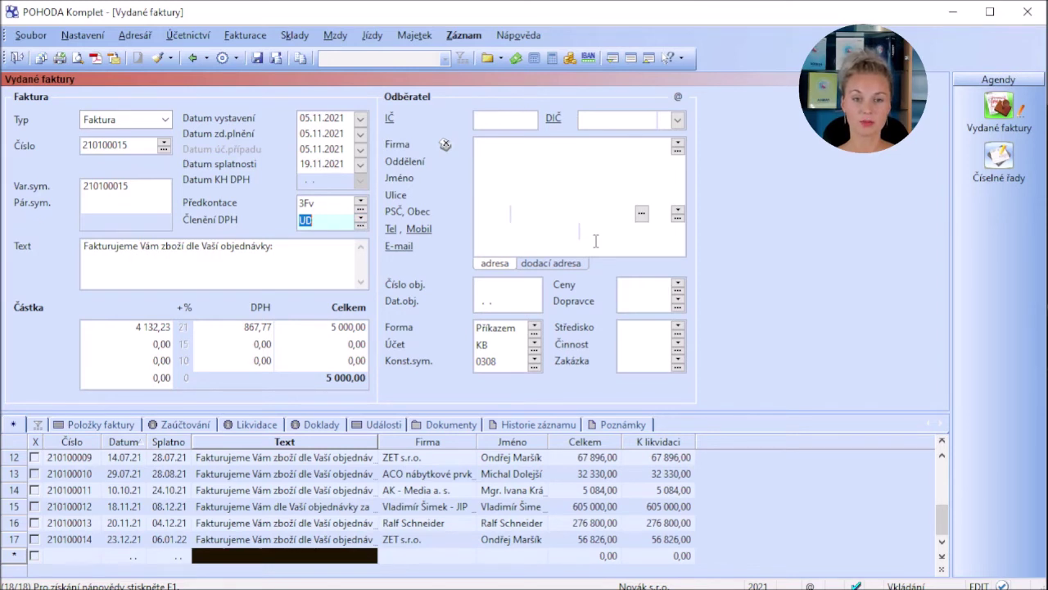
Step: Look up ZET s.r.o. in the address book and transfer its address to the invoice as the customer
click(678, 145)
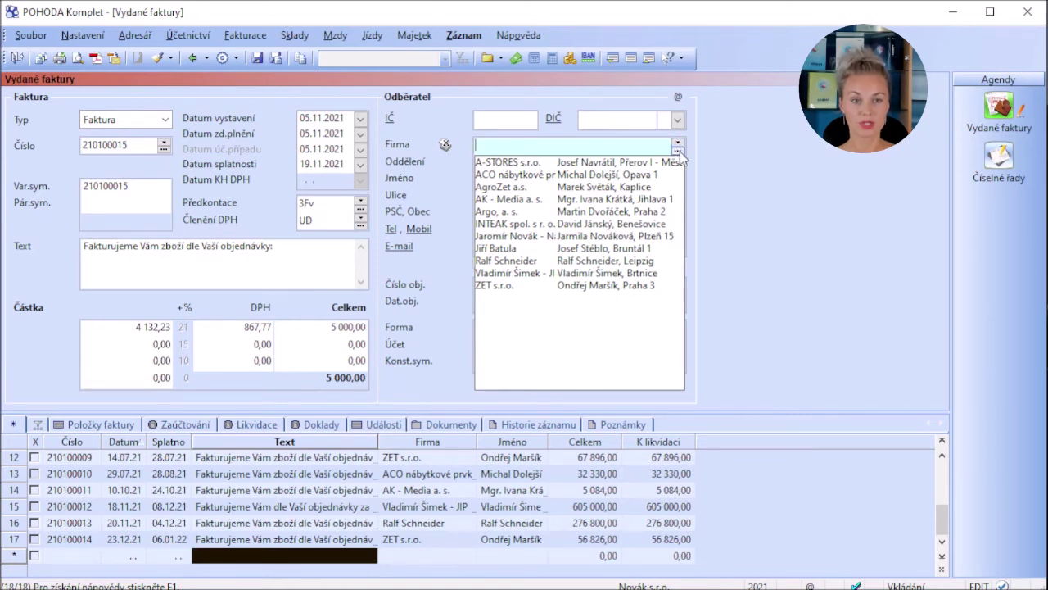
click(678, 153)
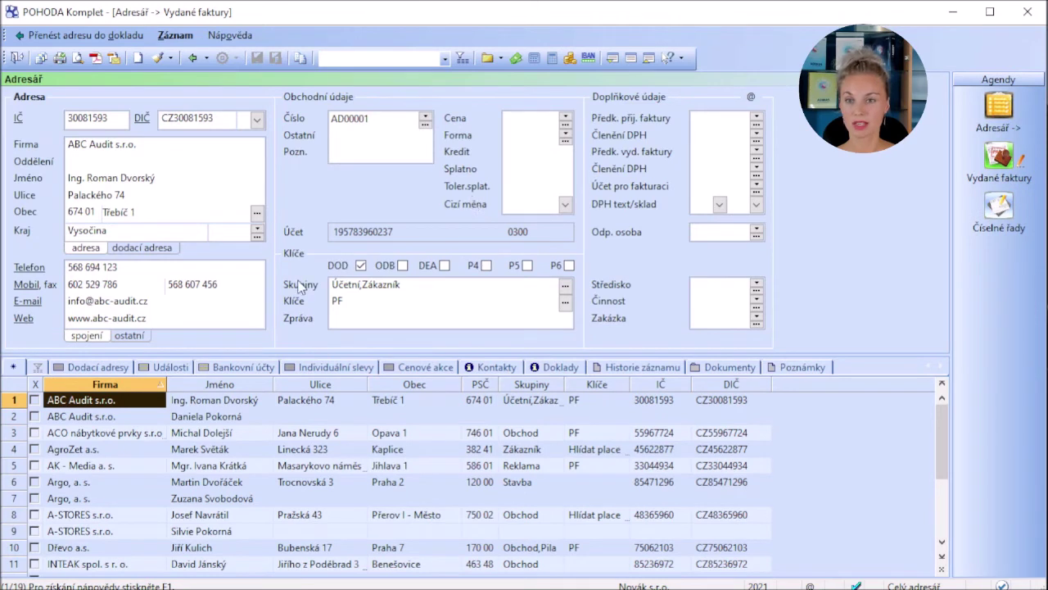
key(ctrl+End)
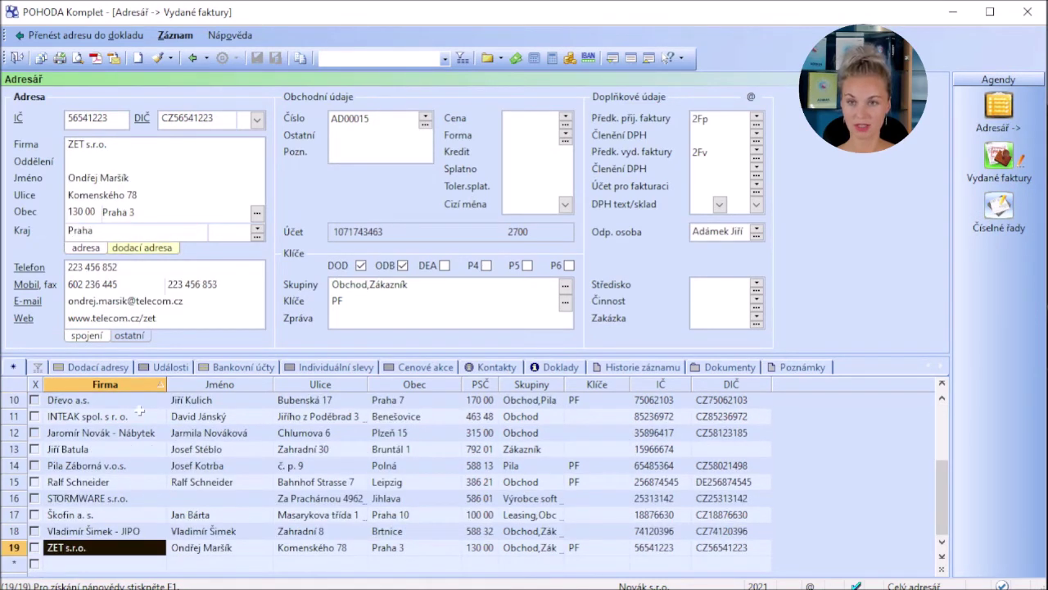
click(100, 41)
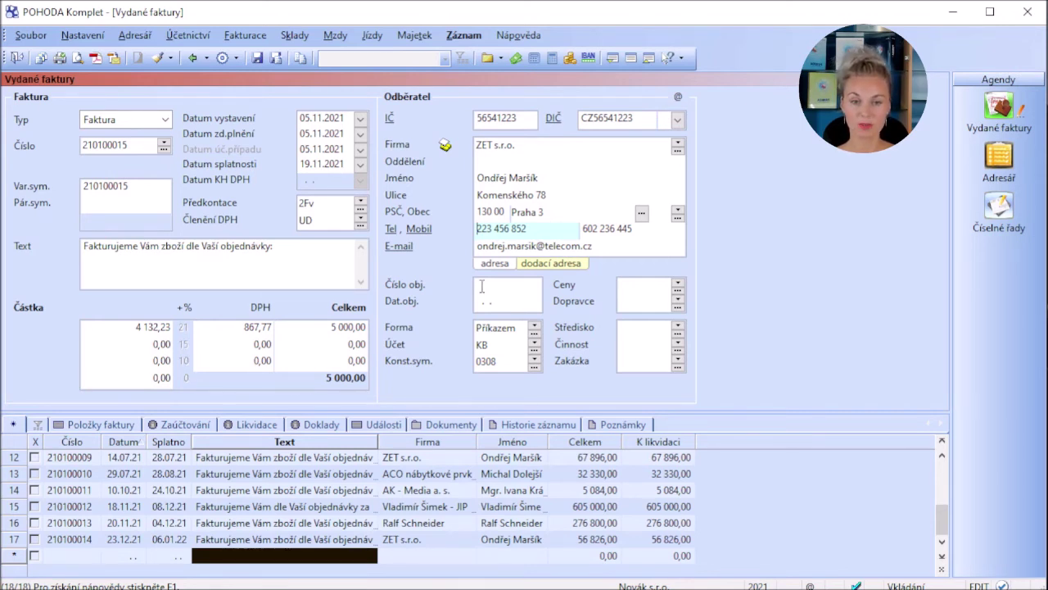
Step: Review the options for payment form, account and constant symbol, keeping Příkazem, KB and 0308
click(534, 328)
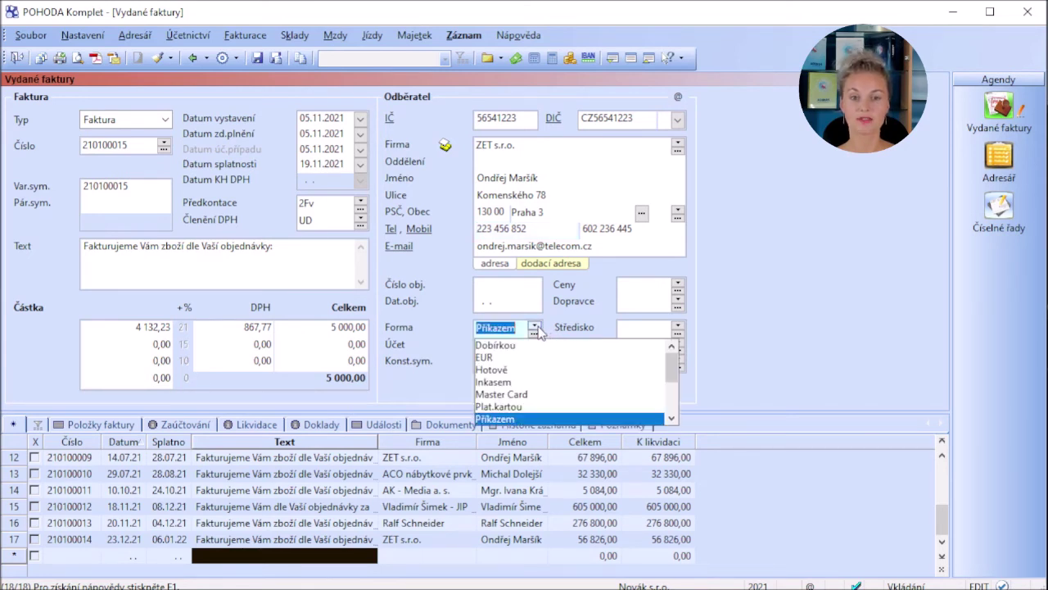
click(535, 328)
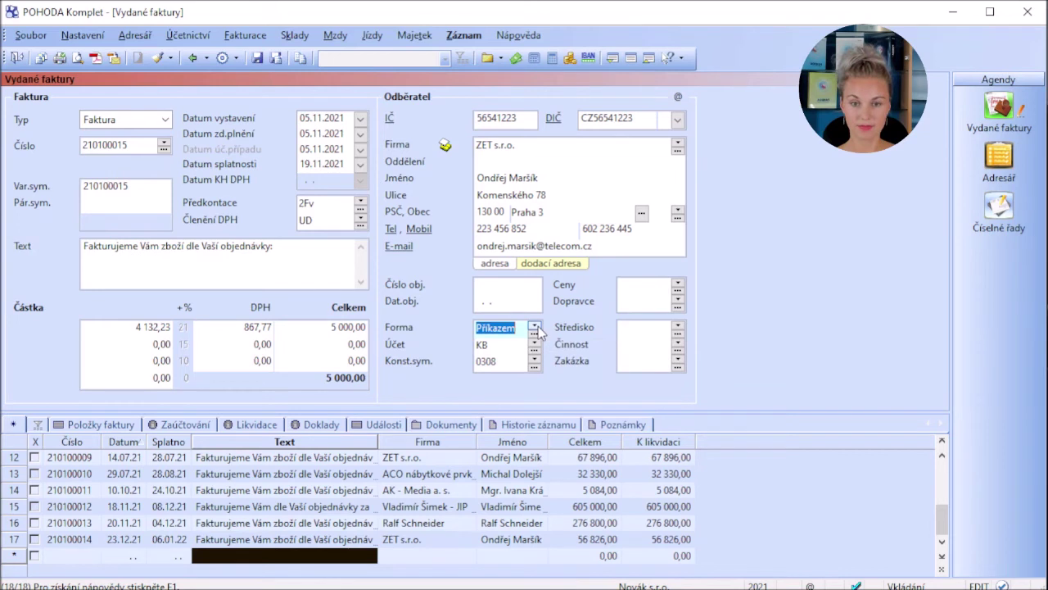
click(535, 344)
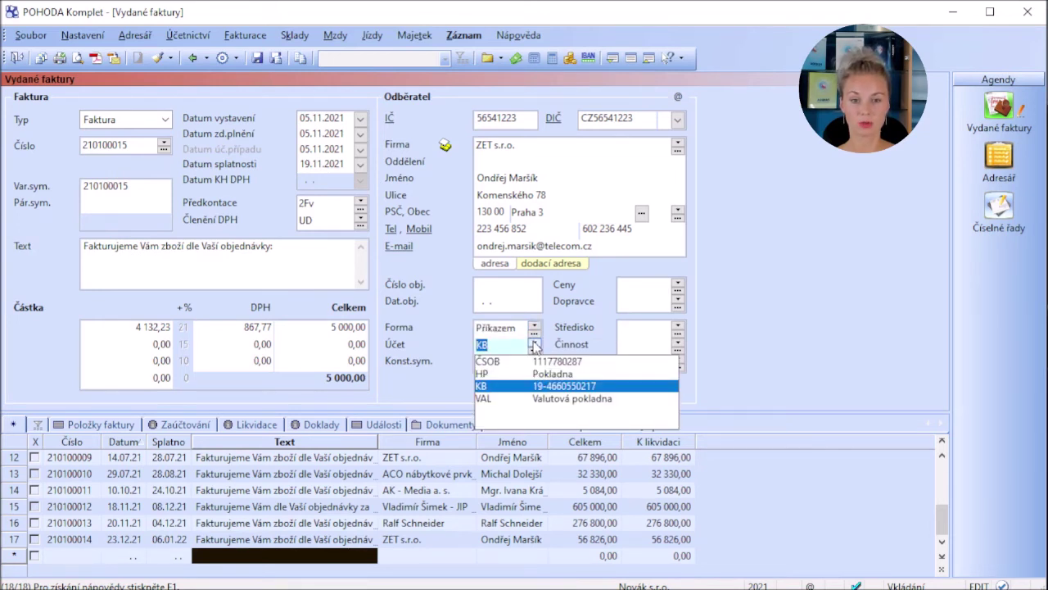
click(534, 345)
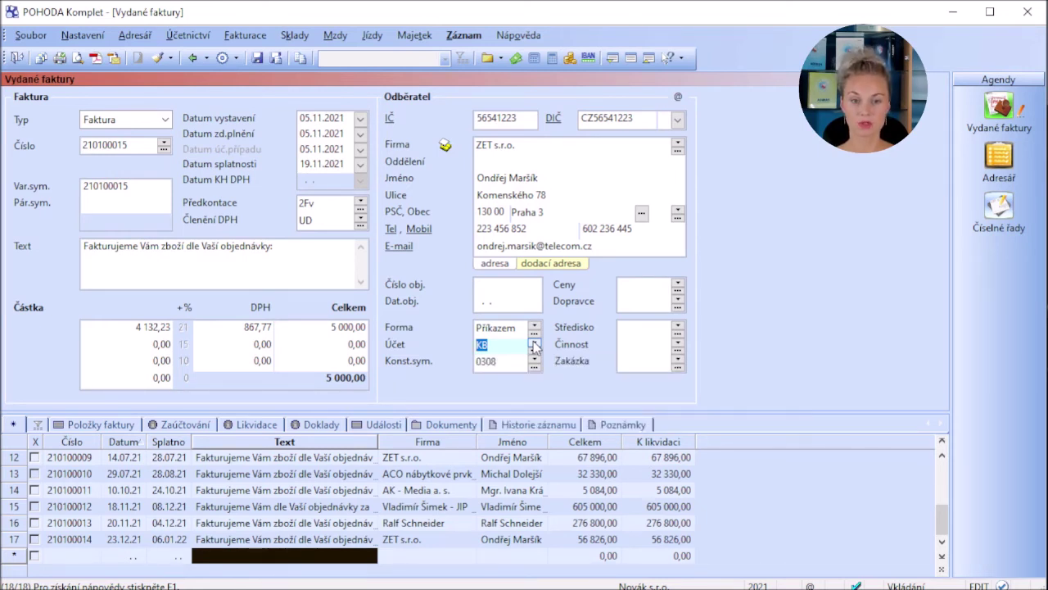
click(535, 362)
click(534, 362)
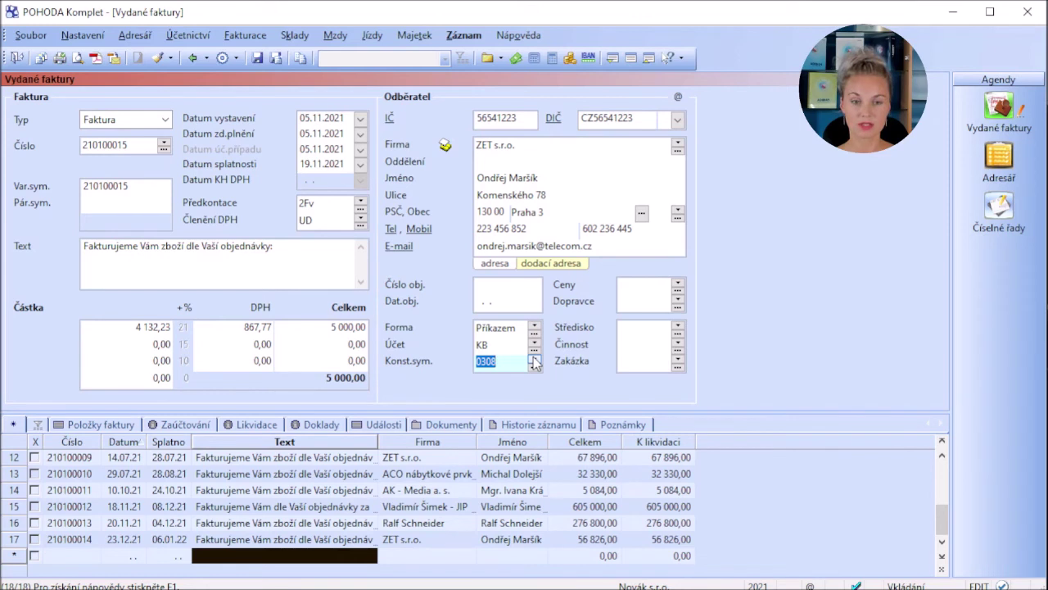
Step: Assign the invoice to the BRNO centre (Středisko) and the SLUŽBY activity (Činnost), and save the record
click(676, 328)
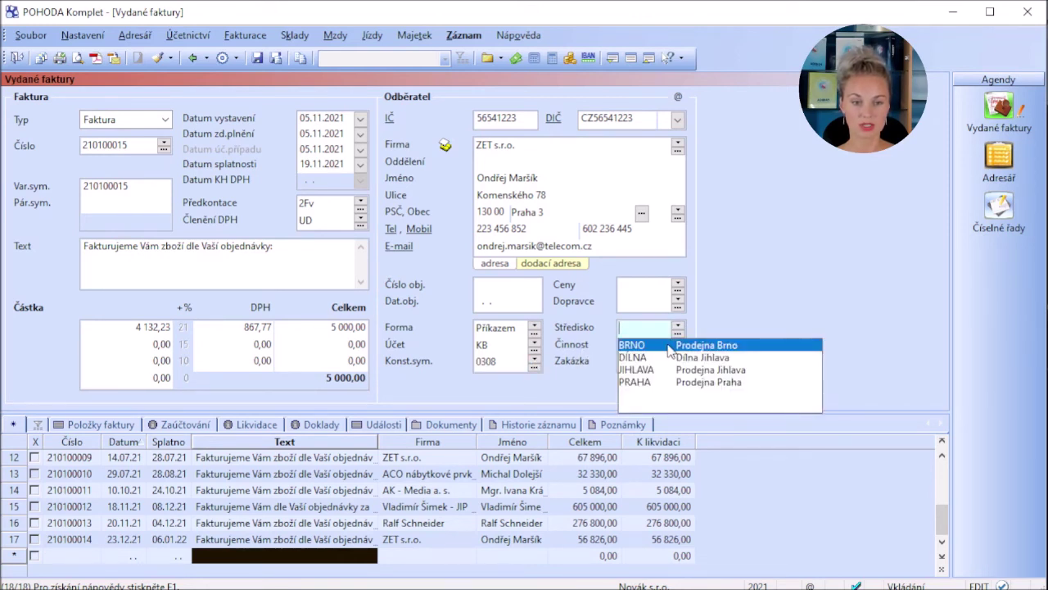
click(670, 350)
click(678, 344)
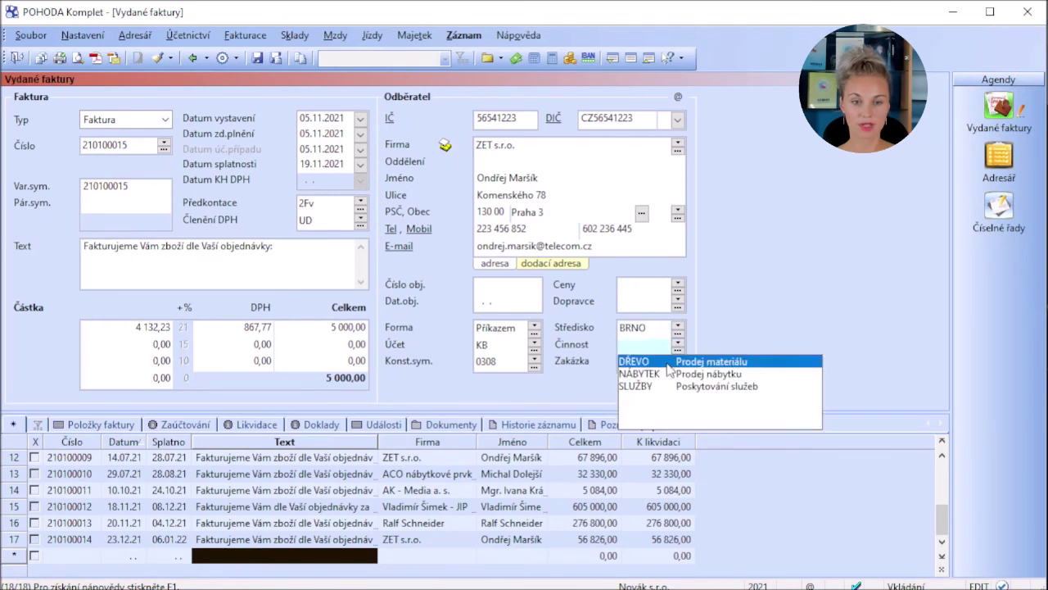
click(658, 386)
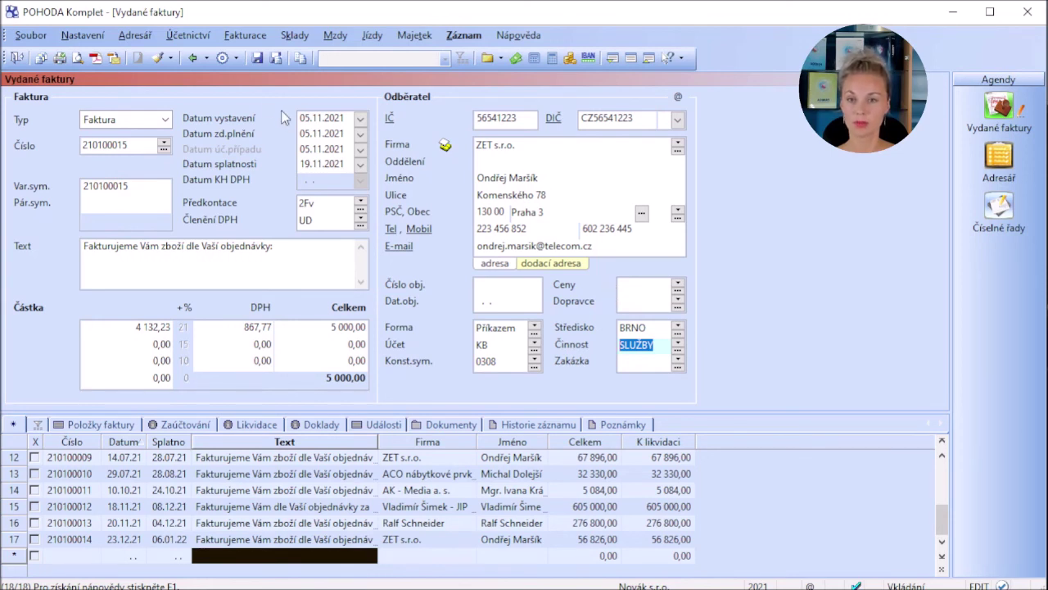
click(256, 63)
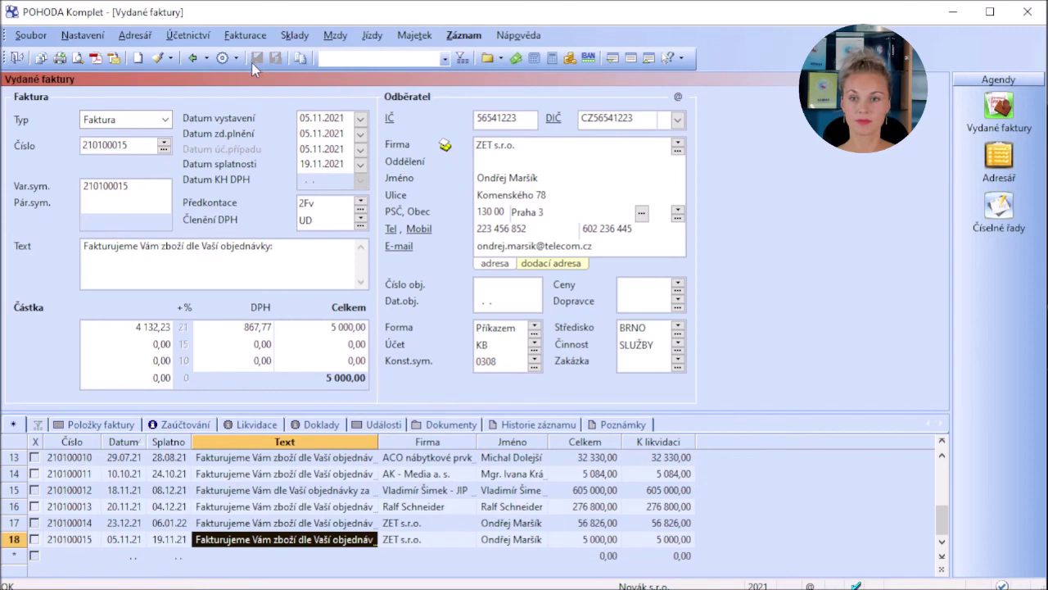
Step: Open a print preview of the saved invoice with the Faktura report and look through the page down to the VAT recap
click(44, 63)
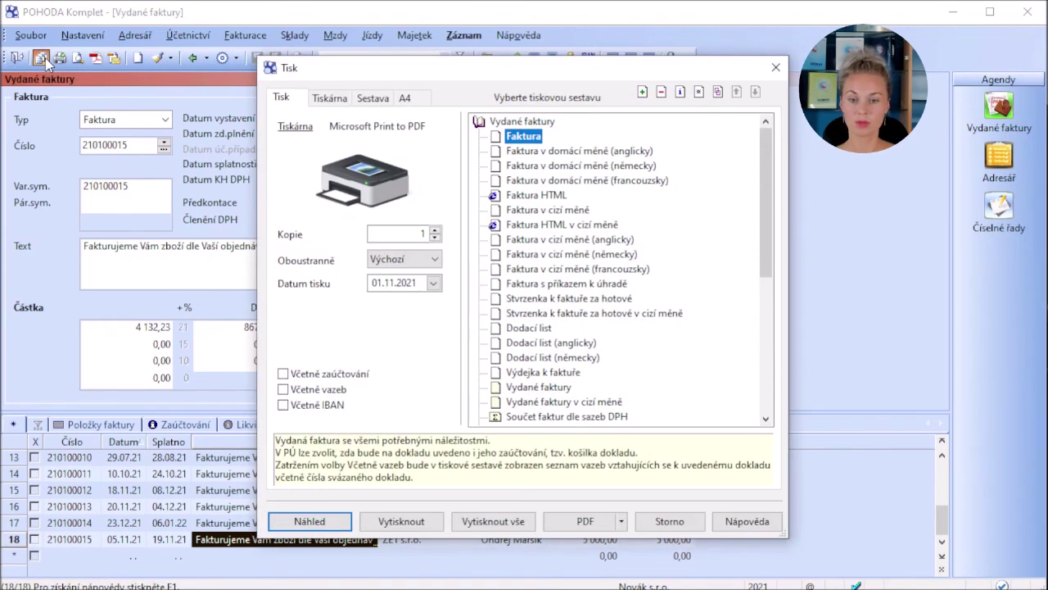
key(Return)
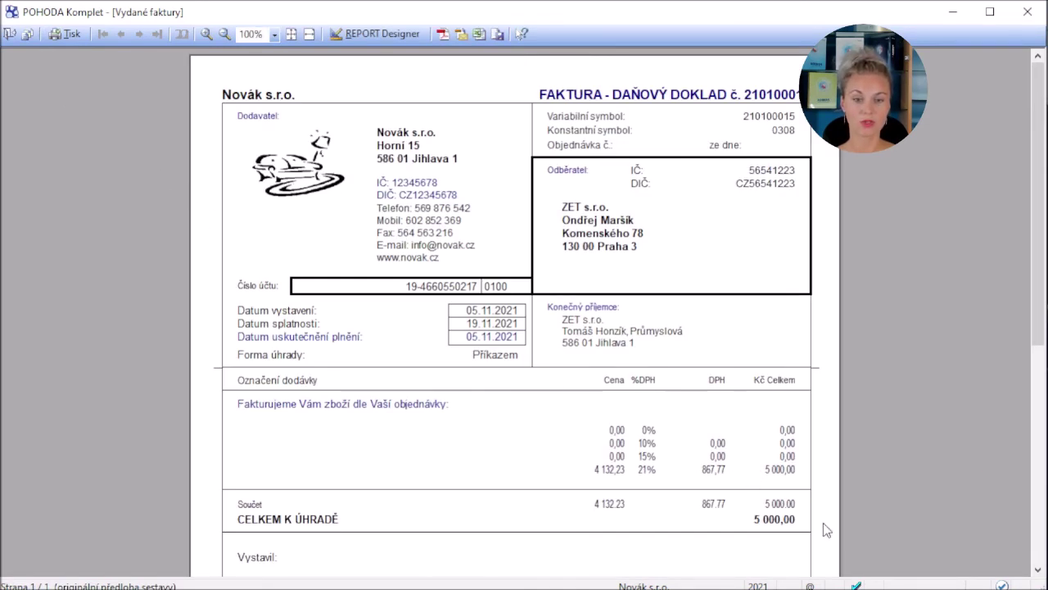
scroll(760, 504, down, 3)
scroll(761, 504, down, 2)
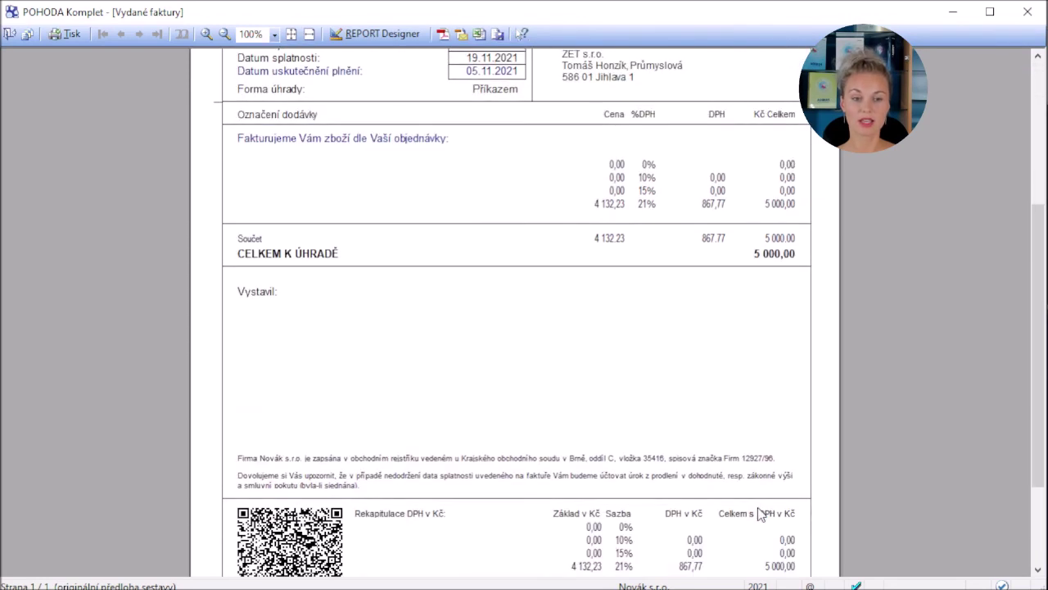